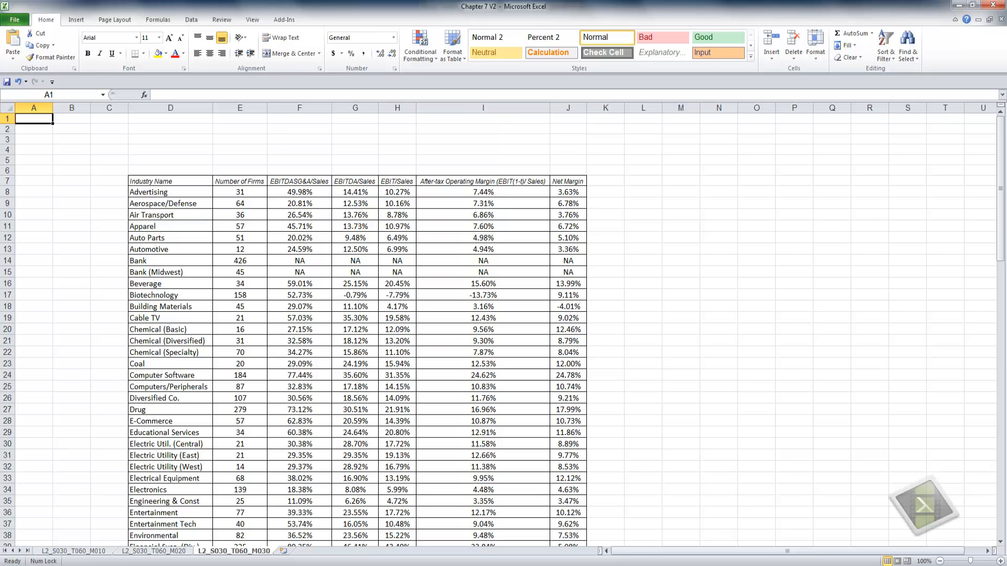
# Step: Open the print settings for the active sheet and limit the printed range to pages 3 to 4
pyautogui.hotkey('ctrl', 'p')
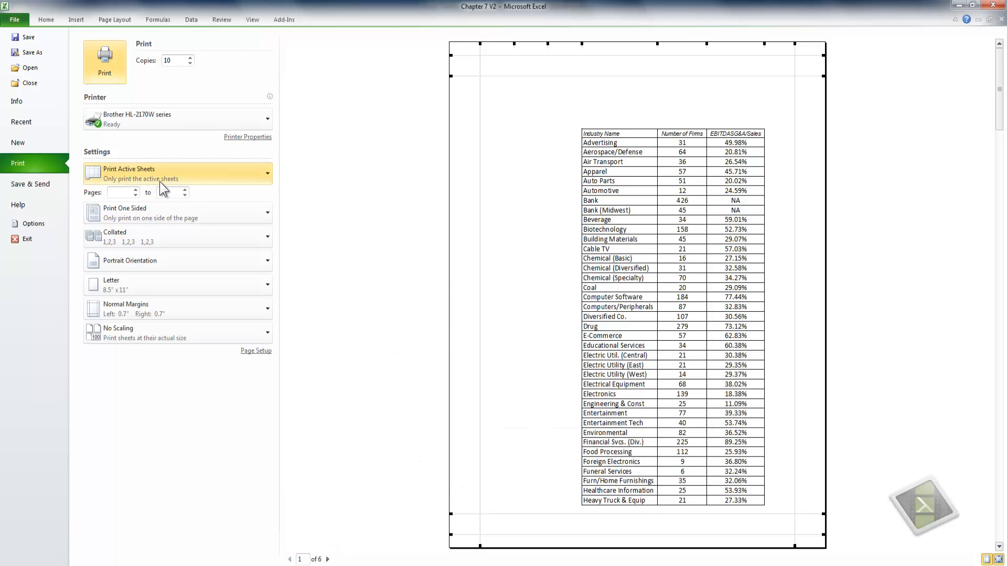
pyautogui.click(135, 191)
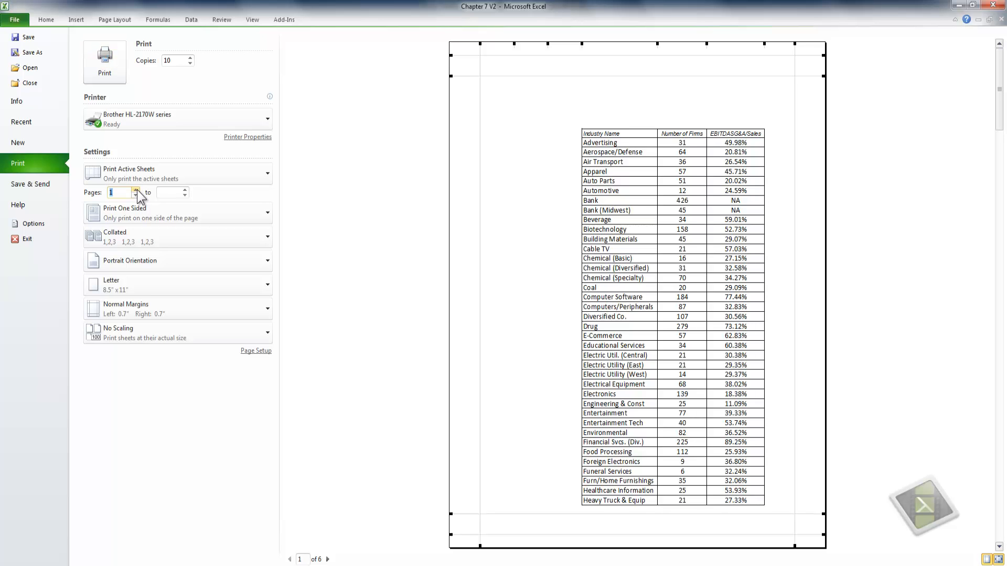
pyautogui.click(187, 191)
pyautogui.click(187, 191)
pyautogui.click(110, 193)
pyautogui.doubleClick(110, 192)
pyautogui.write('3')
# Step: Look through the one-sided and two-sided printing choices and the collation choices
pyautogui.click(267, 213)
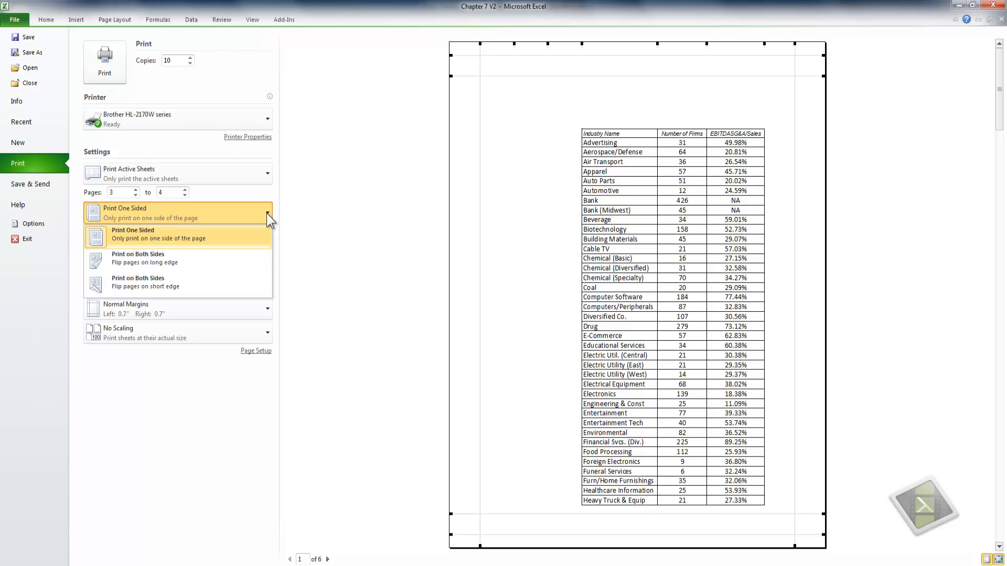
pyautogui.click(266, 213)
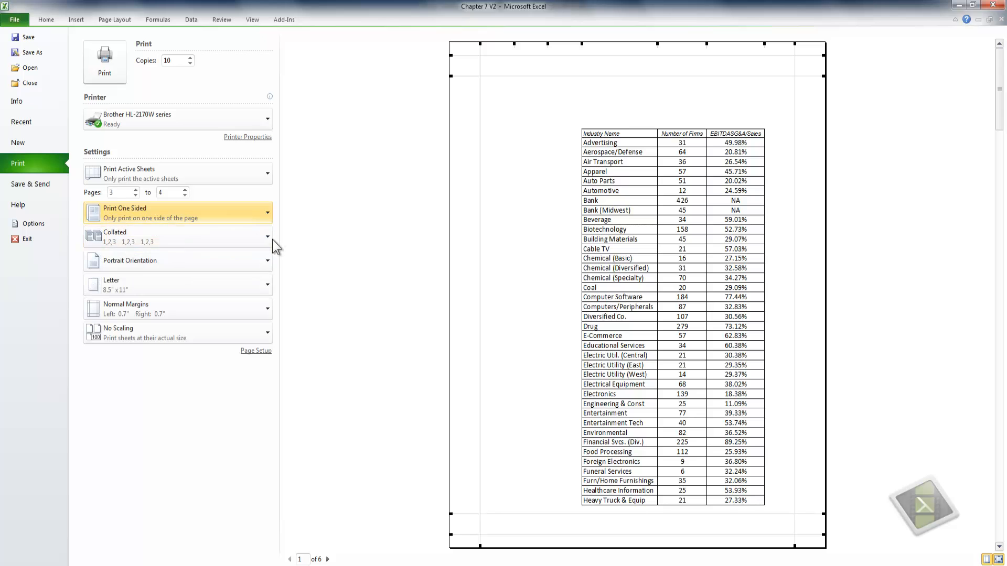
pyautogui.click(268, 237)
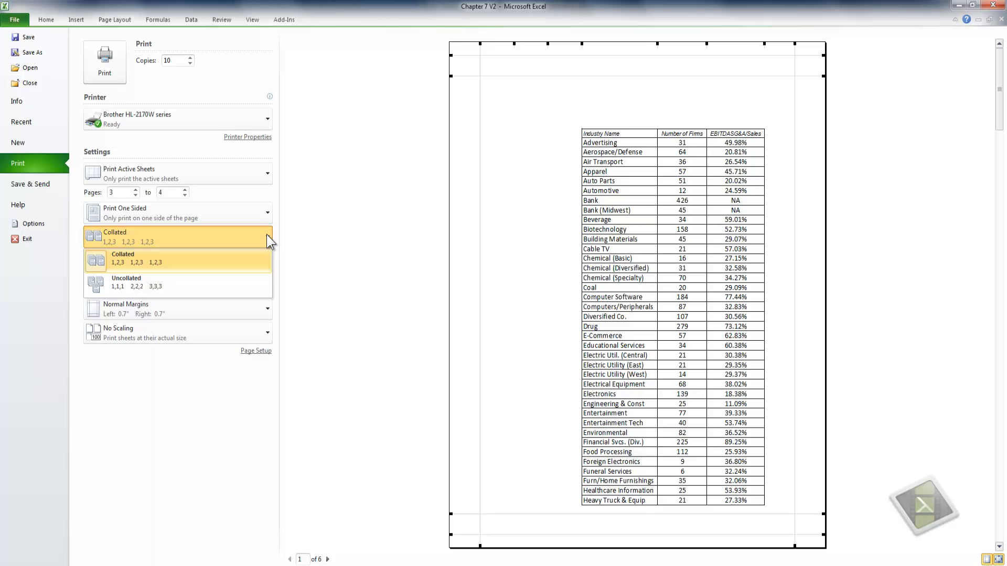
pyautogui.click(267, 235)
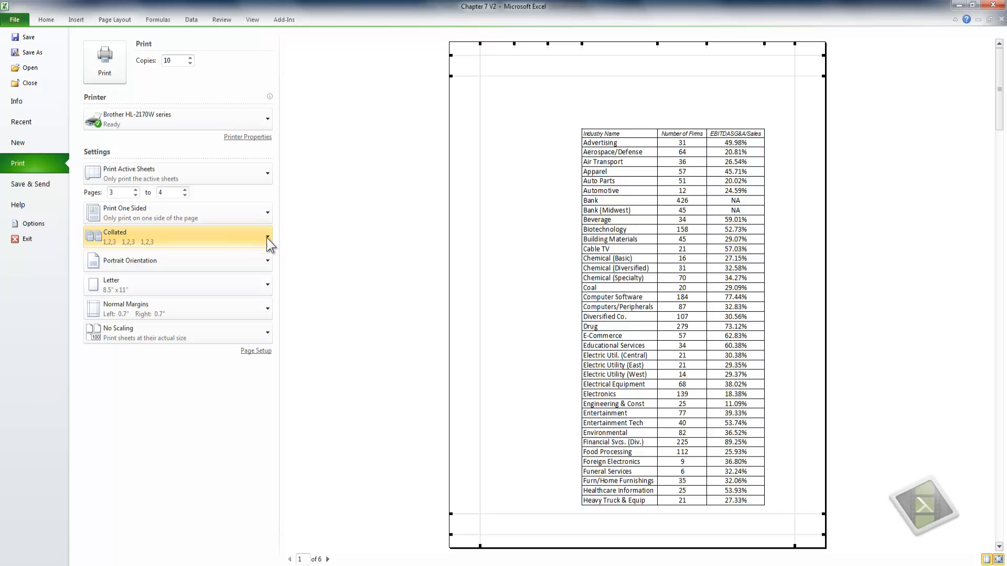
# Step: Set the orientation to Landscape in the printer's properties and choose Legal 8.5" x 14" as the paper size
pyautogui.click(264, 259)
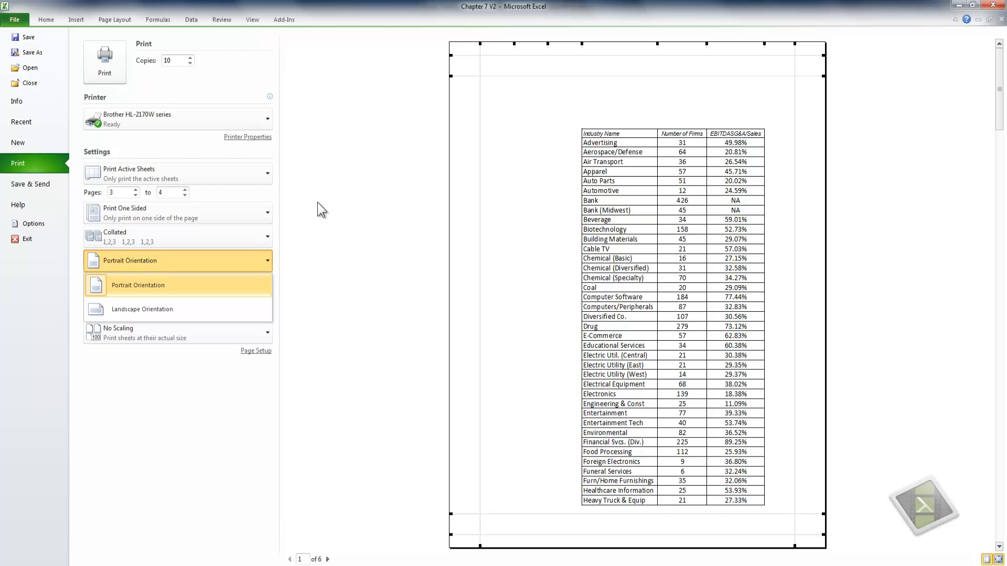
pyautogui.click(256, 138)
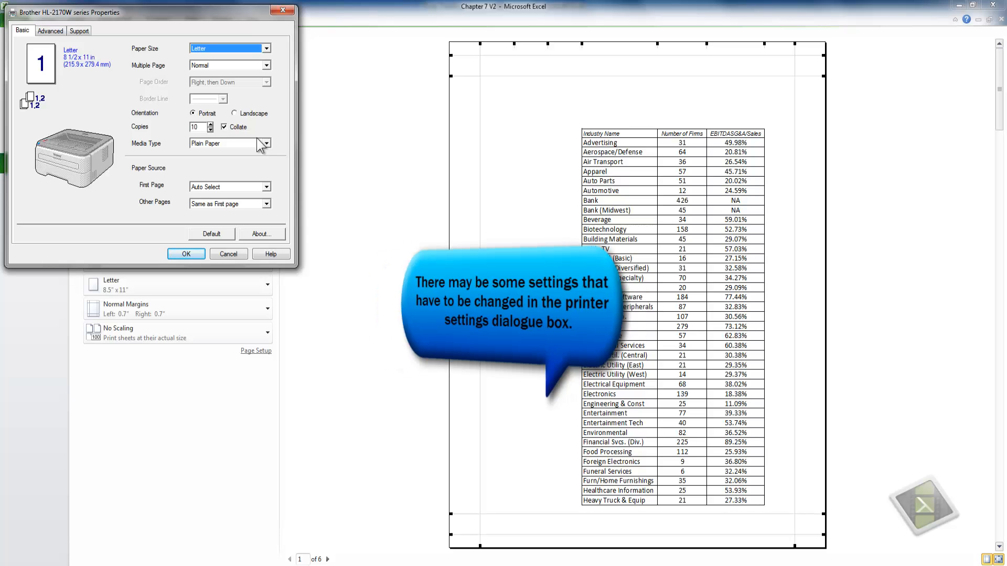
pyautogui.click(235, 113)
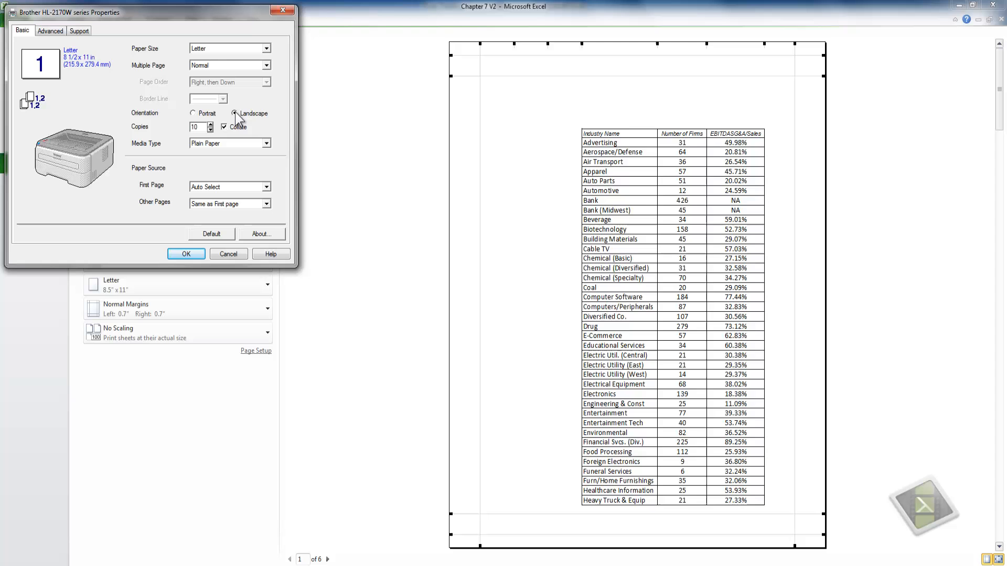
pyautogui.click(185, 255)
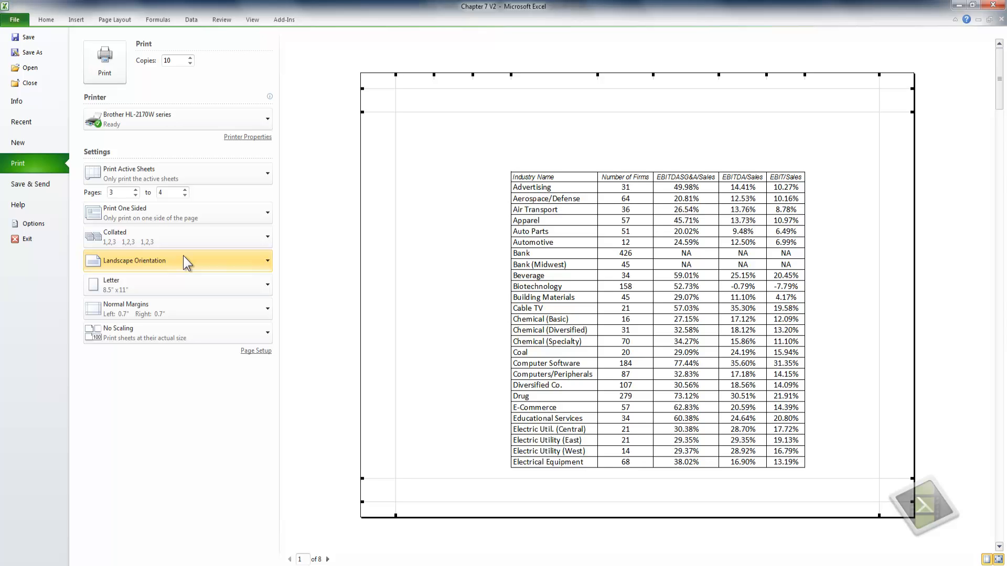
pyautogui.click(268, 286)
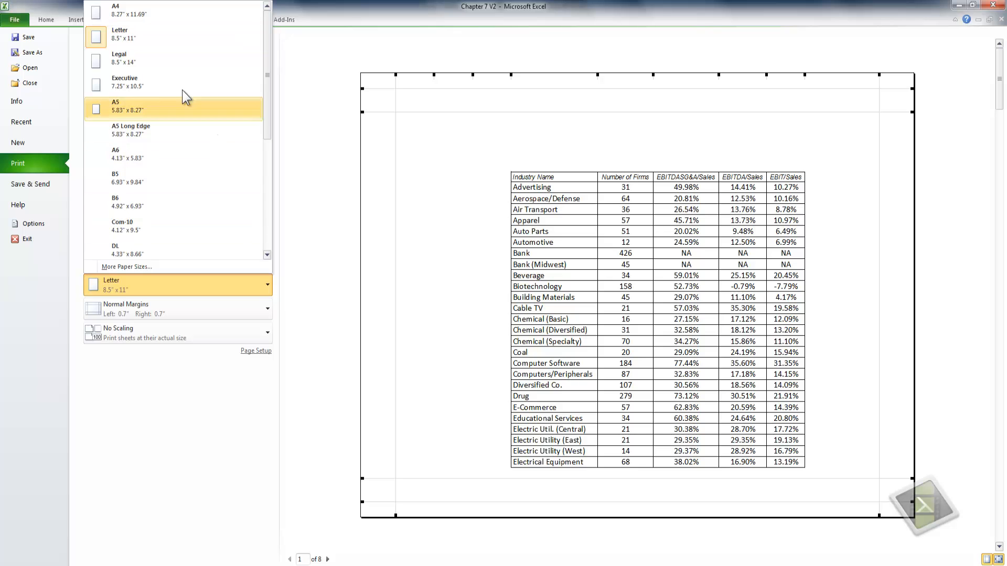
pyautogui.click(149, 62)
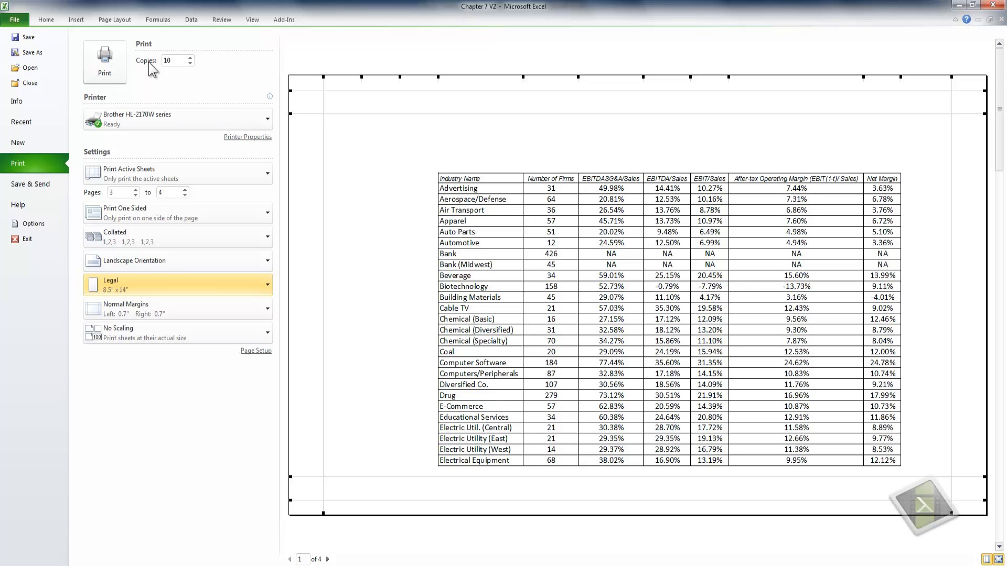
# Step: Examine the margin presets, the custom margin settings and the related printer options
pyautogui.click(268, 309)
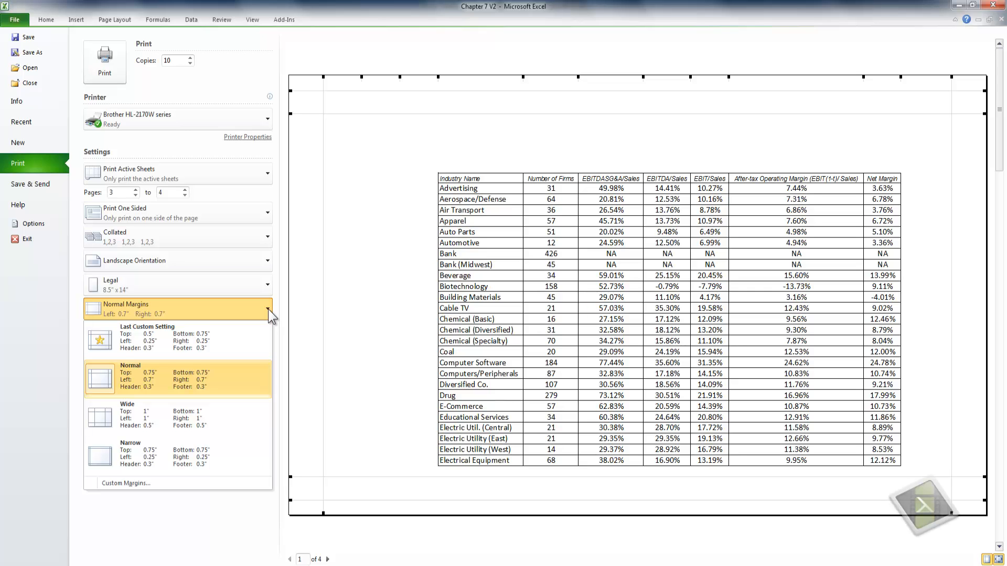
pyautogui.click(132, 483)
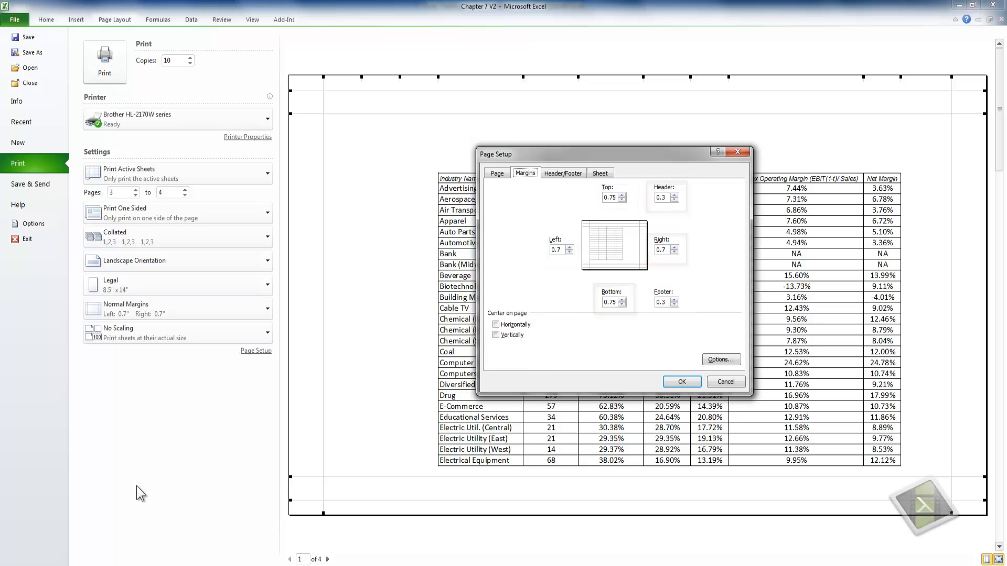
pyautogui.click(722, 361)
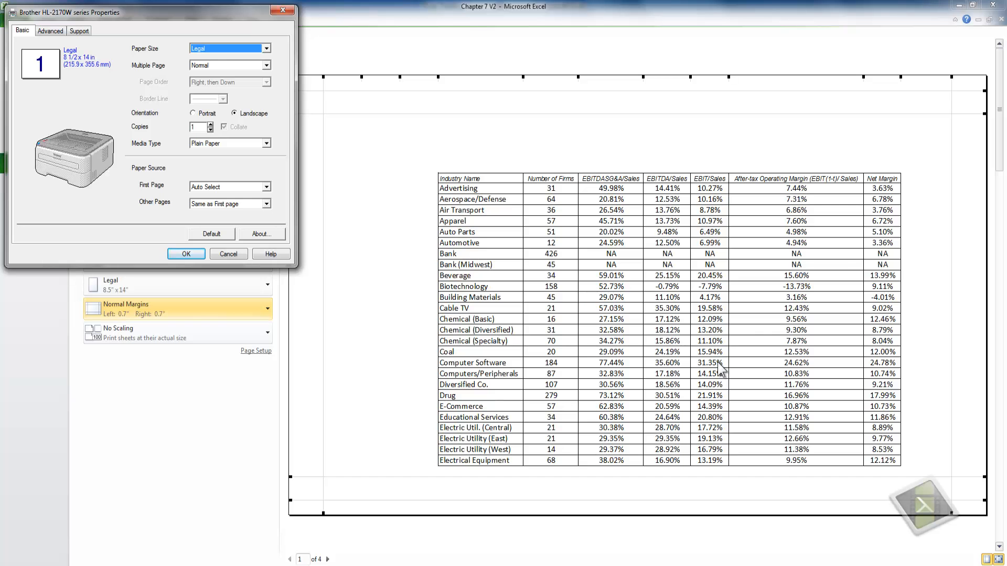
pyautogui.click(192, 254)
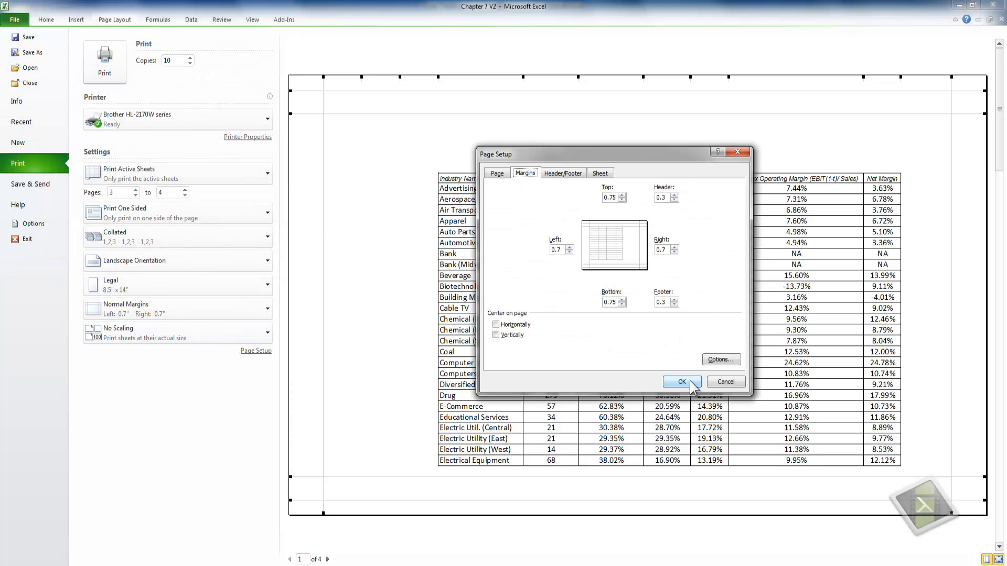
pyautogui.click(689, 392)
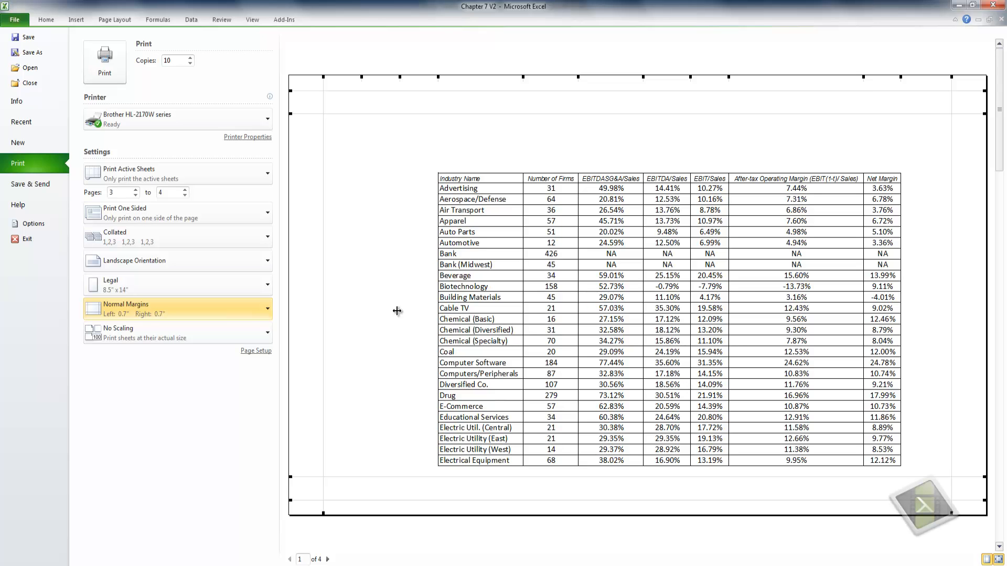
# Step: Try scaling the printout with Fit Sheet on One Page and with Fit All Columns on One Page
pyautogui.click(268, 329)
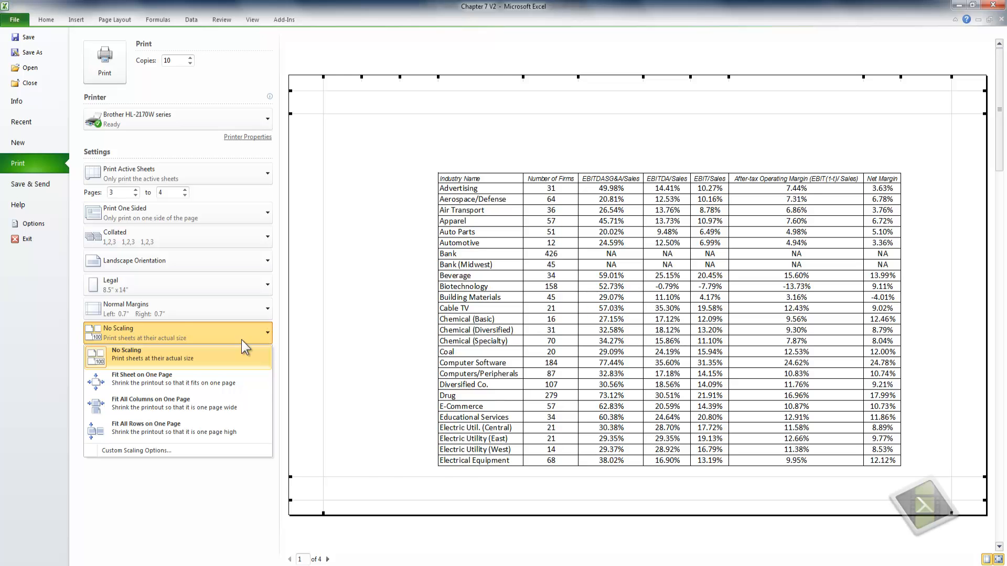
pyautogui.click(210, 377)
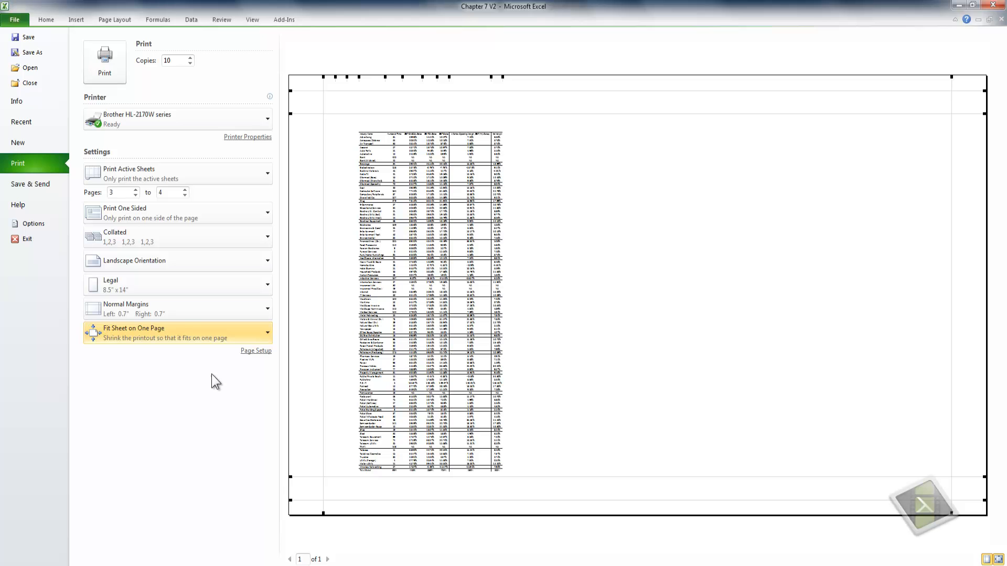
pyautogui.click(268, 334)
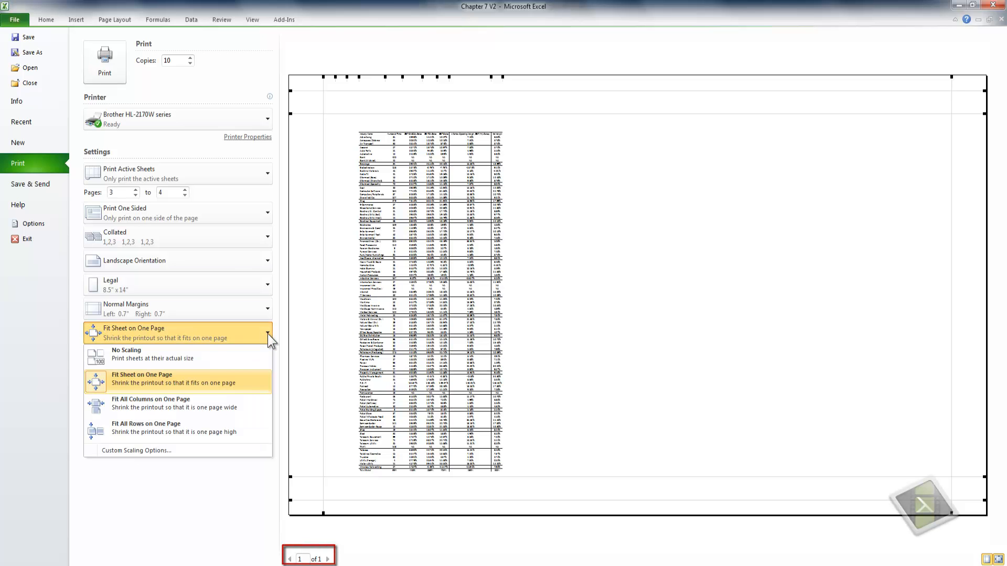
pyautogui.click(229, 401)
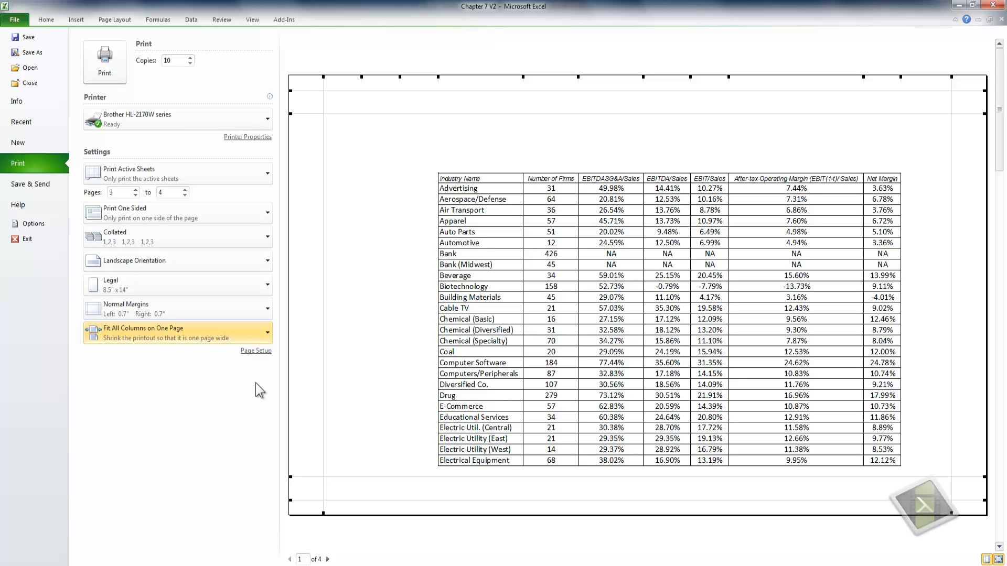
# Step: Scale the printout to Fit All Rows on One Page and check the custom scaling and printer options
pyautogui.click(268, 332)
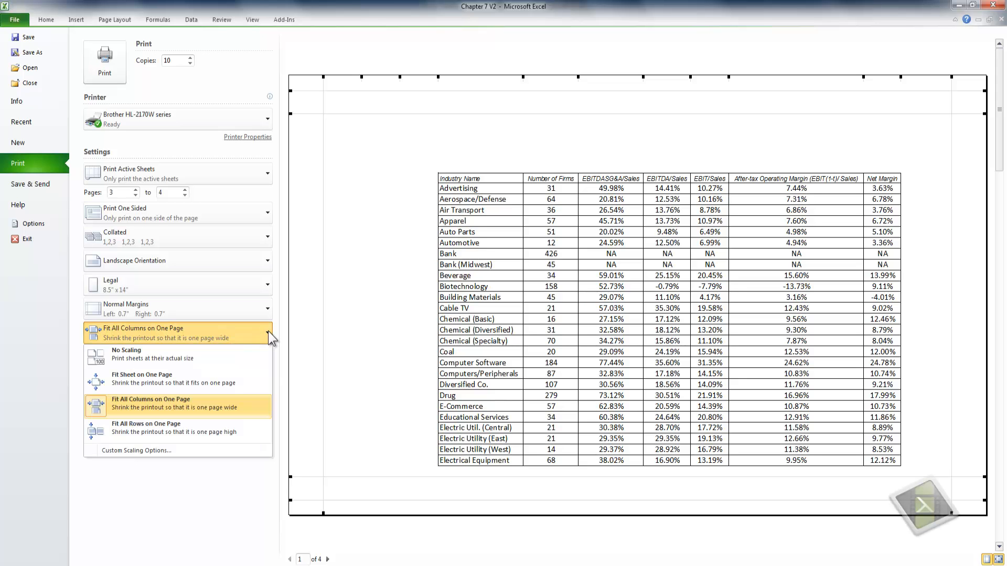
pyautogui.click(194, 429)
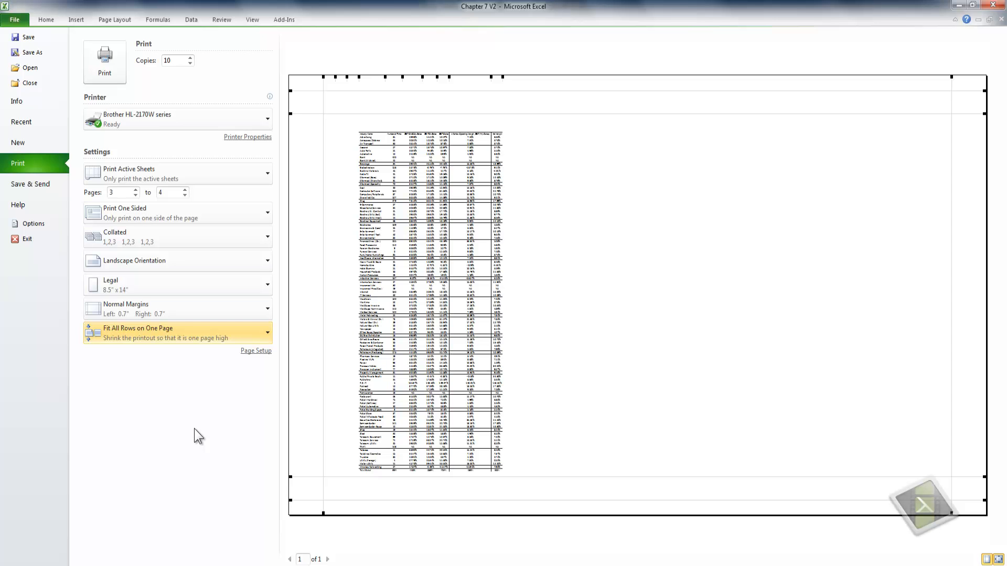
pyautogui.click(269, 332)
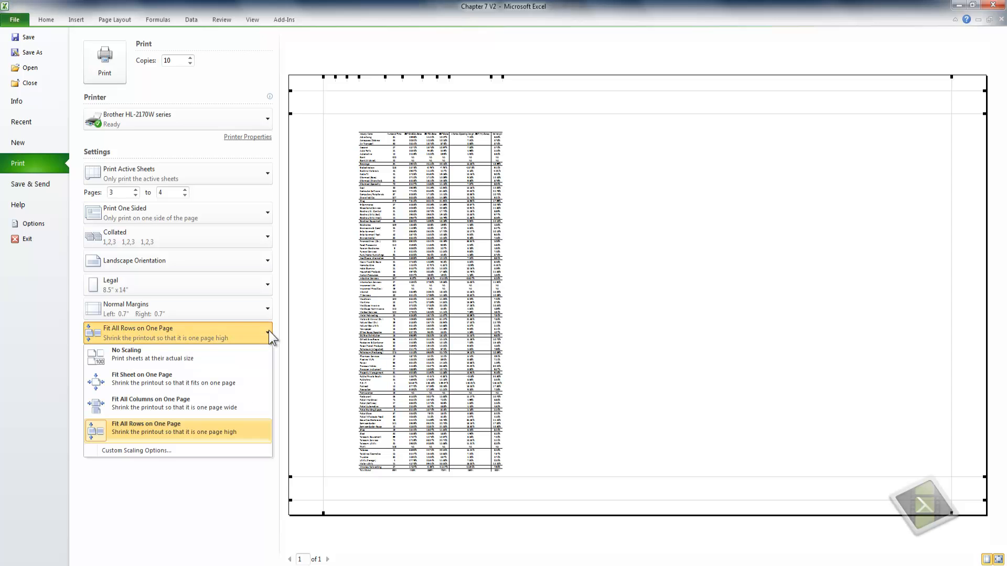
pyautogui.click(153, 447)
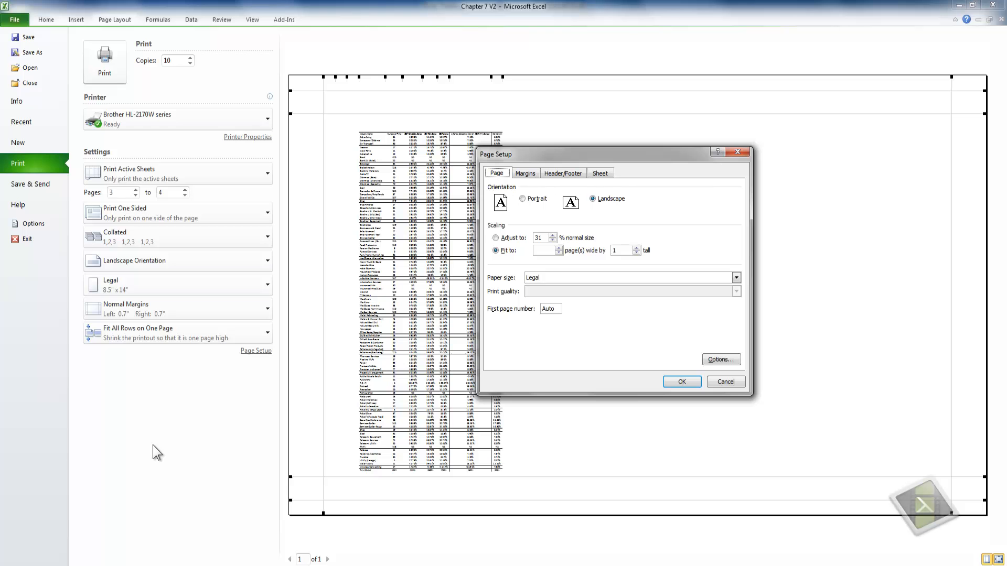
pyautogui.click(718, 358)
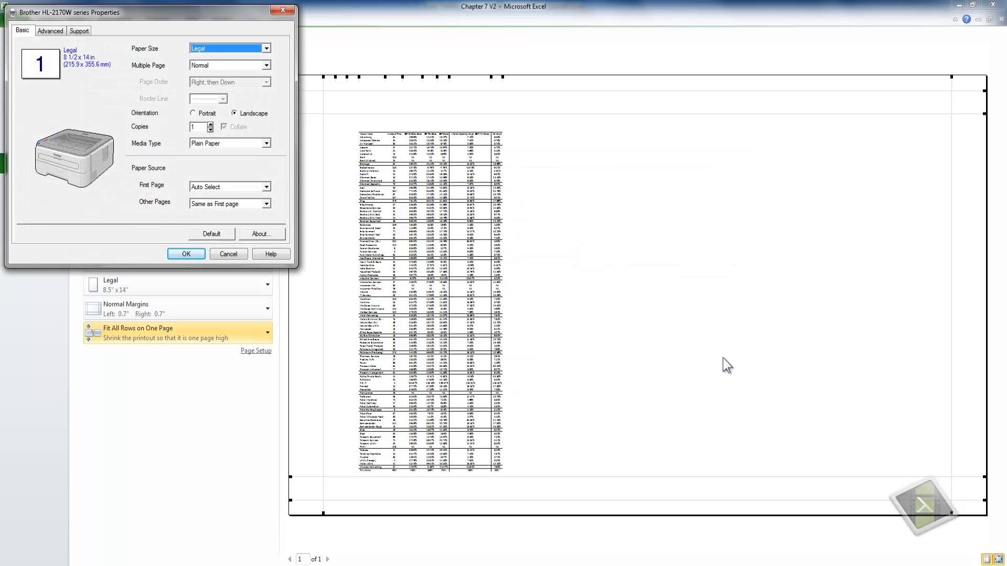
pyautogui.click(186, 254)
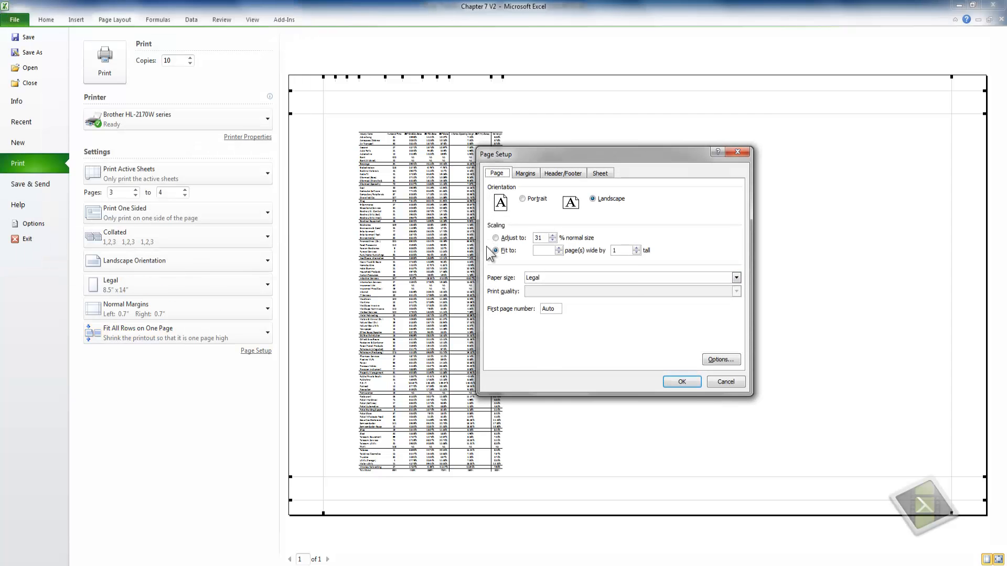
pyautogui.click(682, 382)
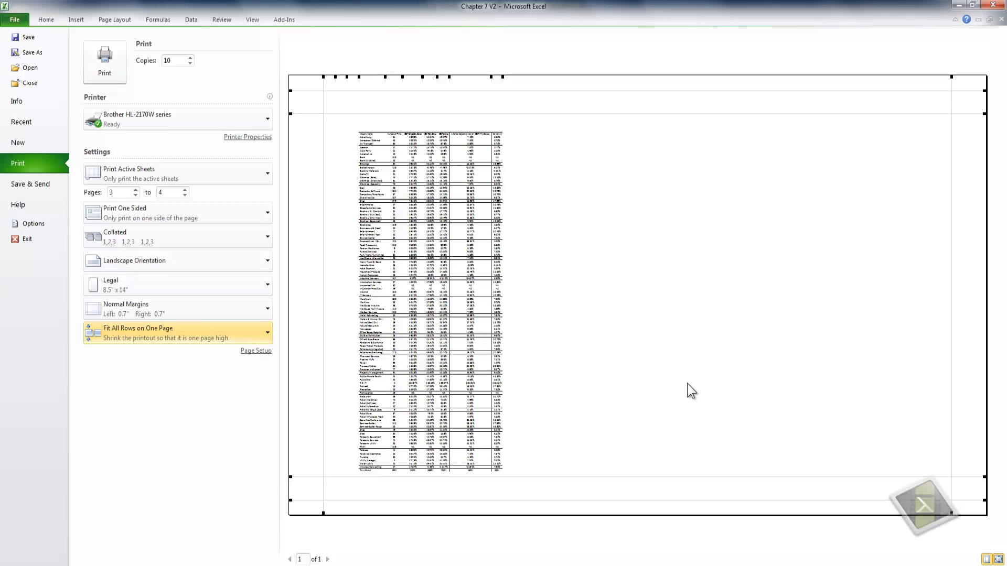
# Step: Change the orientation to Portrait in Page Setup and check the margins before applying
pyautogui.click(257, 351)
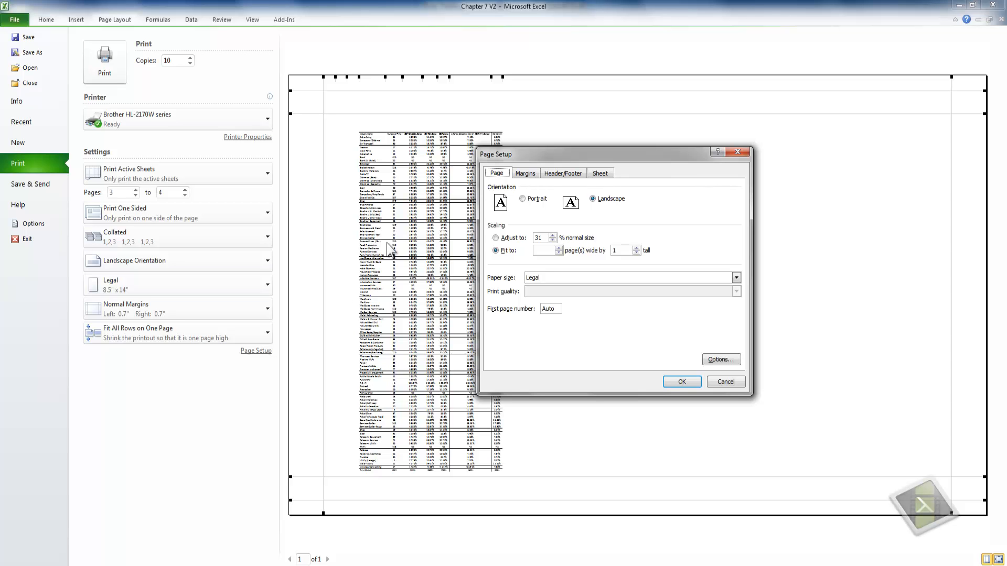
pyautogui.click(531, 173)
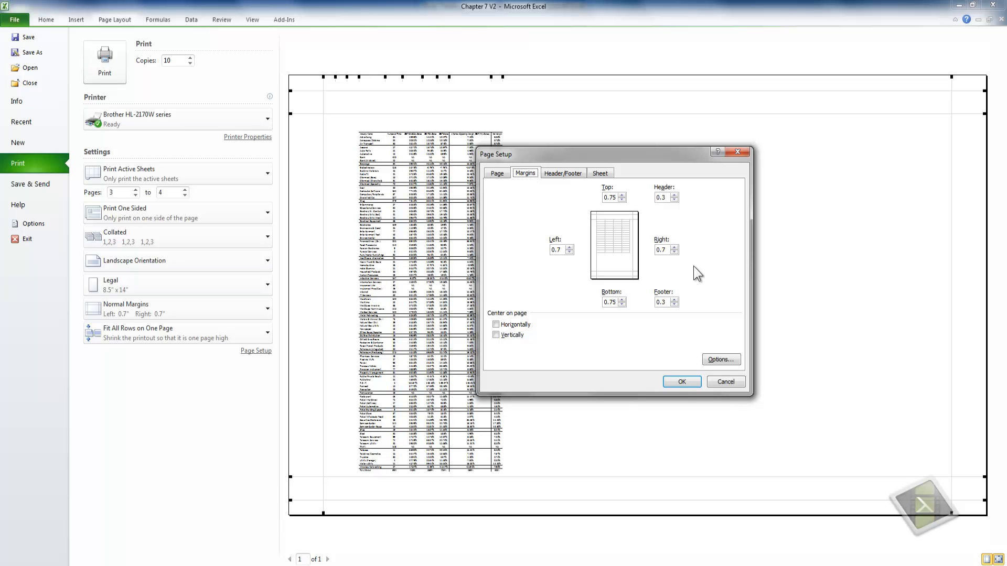
pyautogui.click(685, 382)
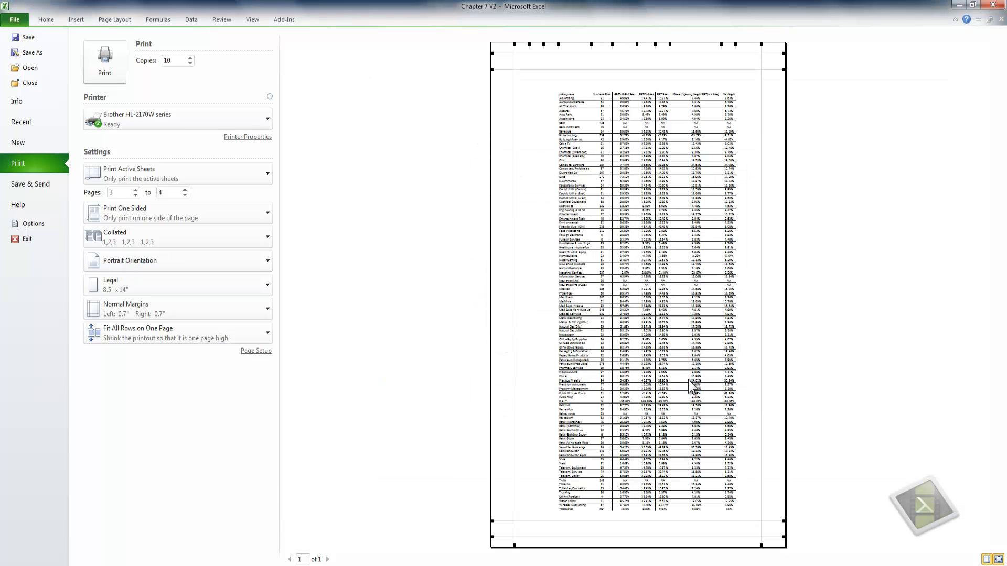